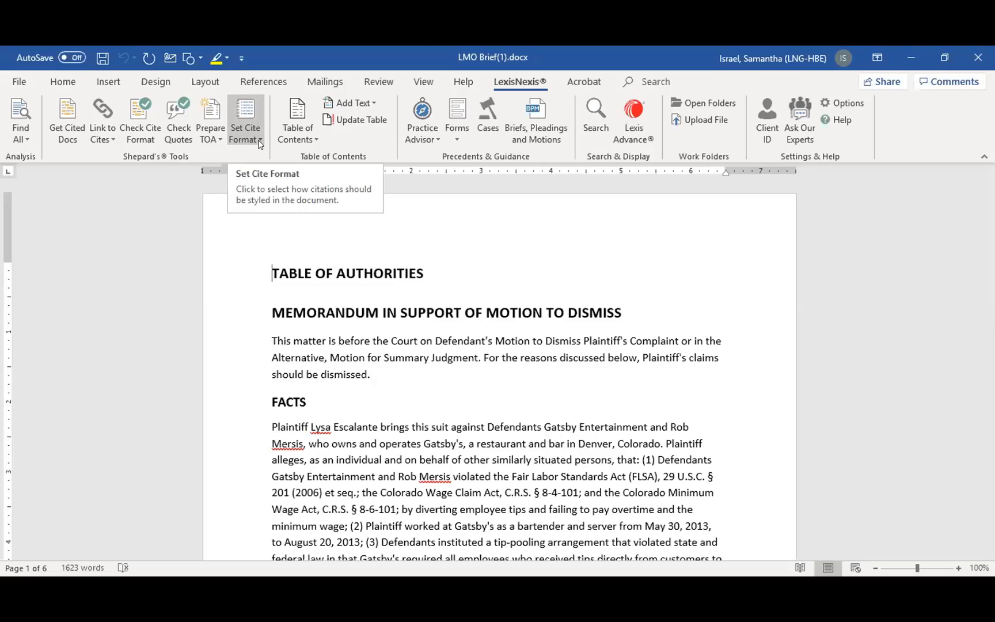
Set the citation format to The Bluebook and run the cite format check on the brief
left_click(260, 143)
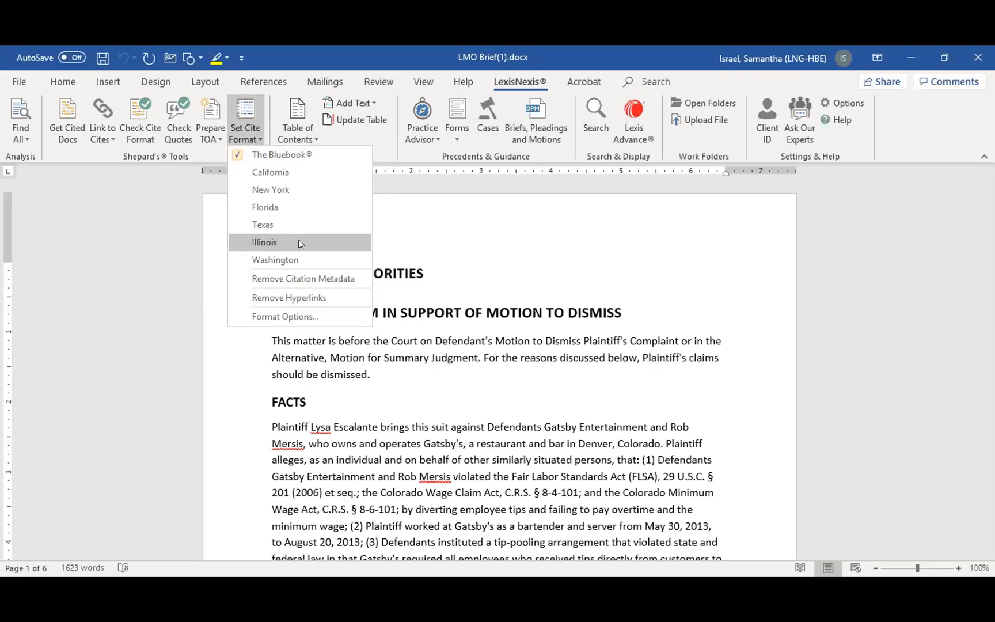
left_click(299, 155)
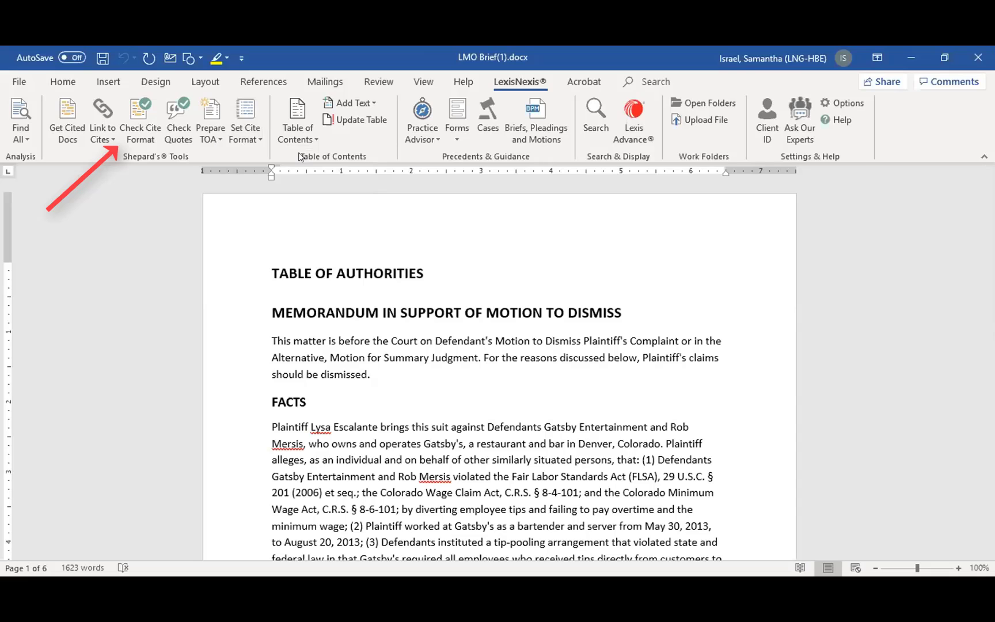
left_click(141, 120)
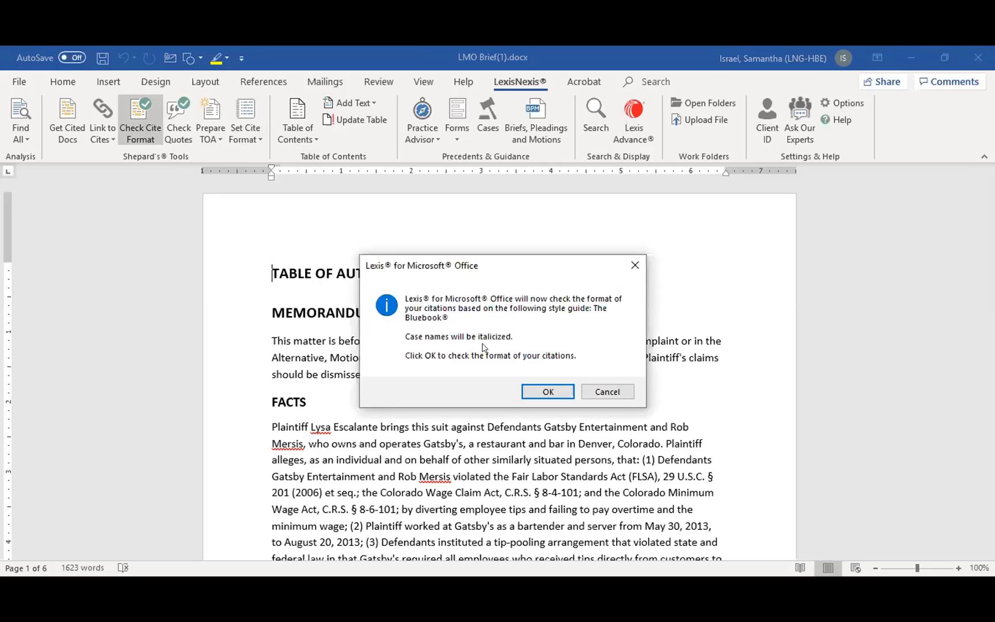
left_click(551, 391)
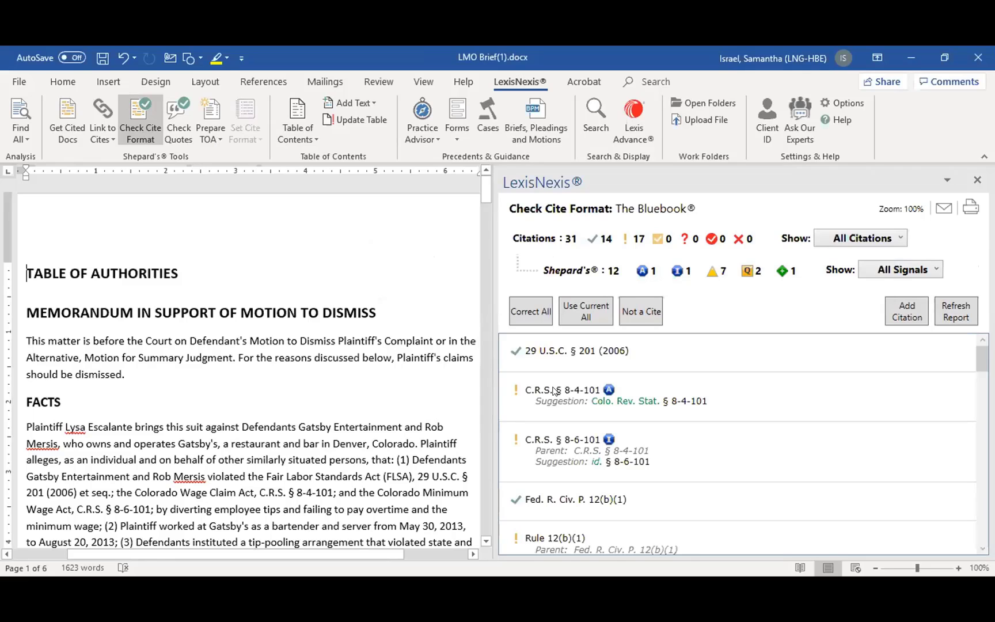
Replace the C.R.S. § 8-4-101 citation with the suggested form Colo. Rev. Stat. § 8-4-101
mouse_move(625, 242)
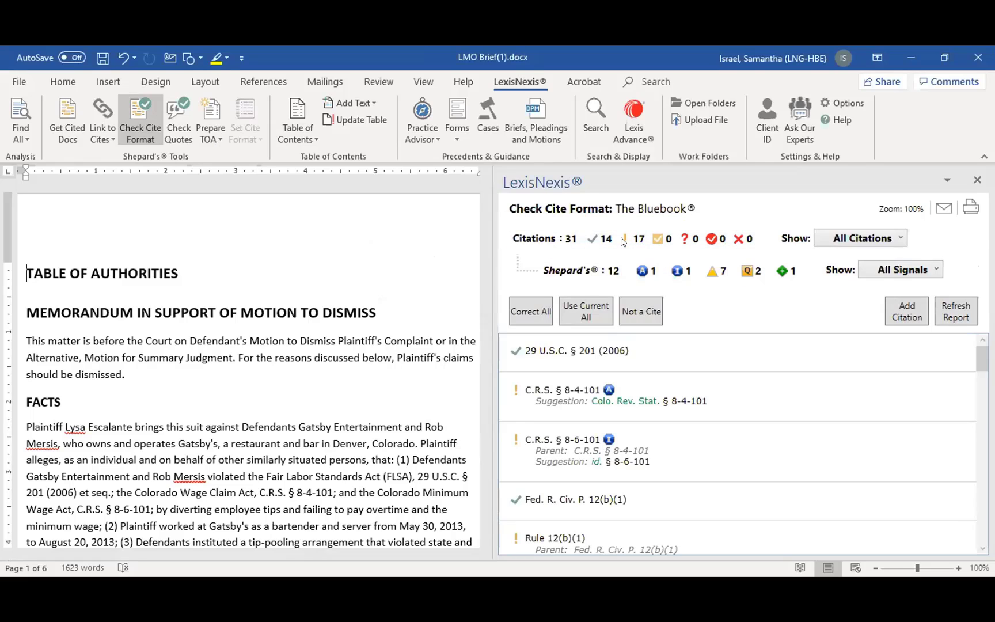
left_click(718, 391)
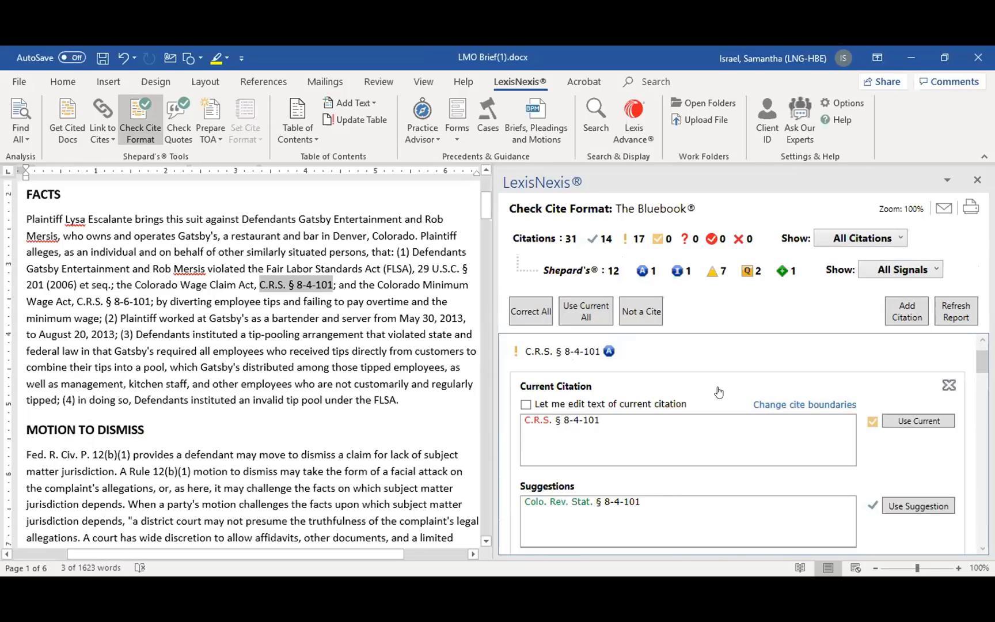
scroll(718, 391, "down", 1)
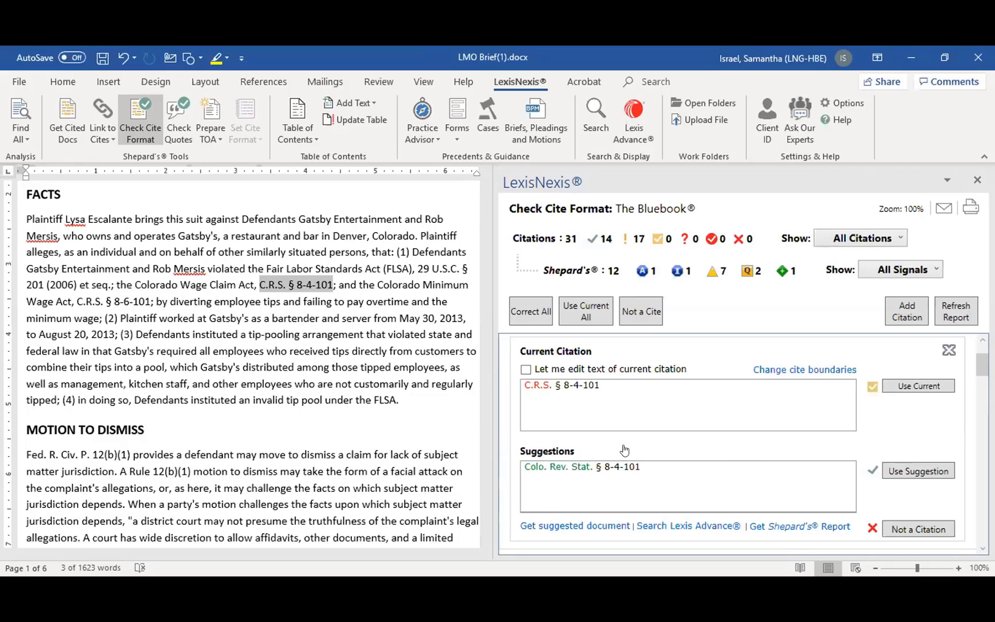
left_click(527, 370)
left_click(928, 391)
left_click(525, 369)
left_click(900, 476)
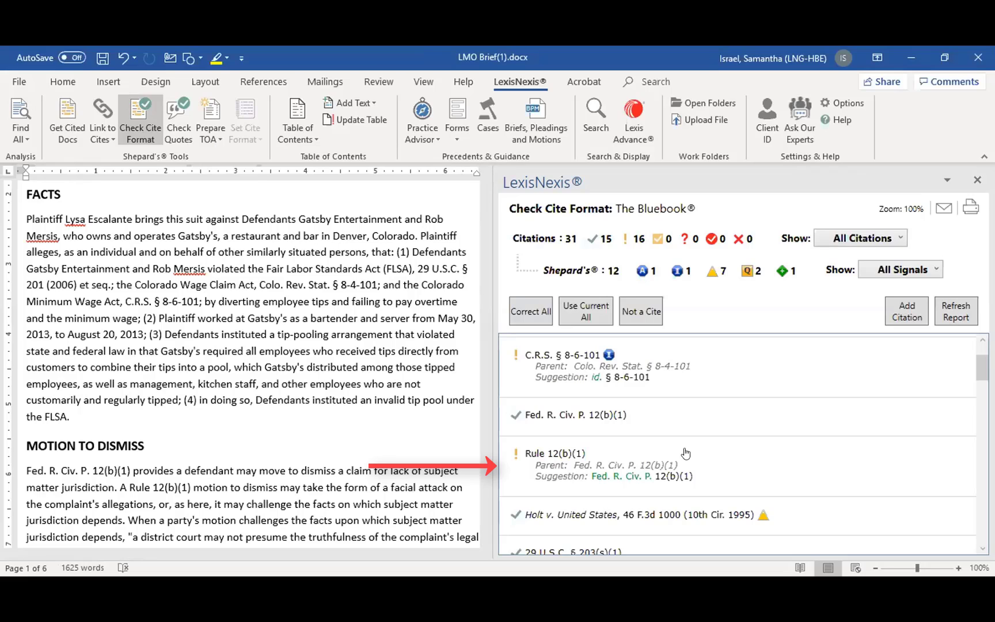
Replace the Rule 12(b)(1) citation with the suggested Fed. R. Civ. P. 12(b)(1) and close the cite format report
left_click(694, 475)
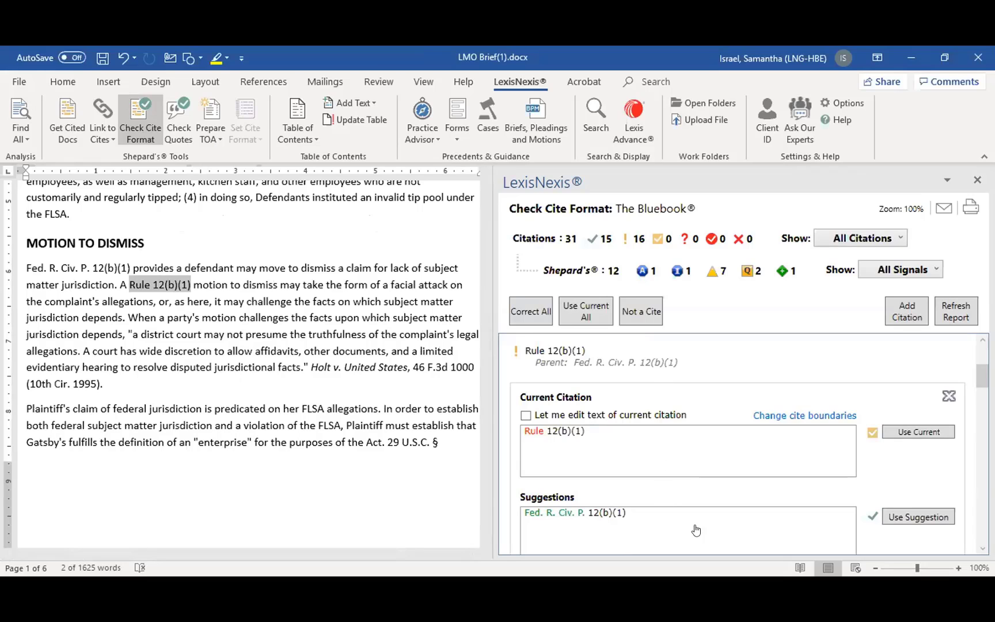
left_click(906, 518)
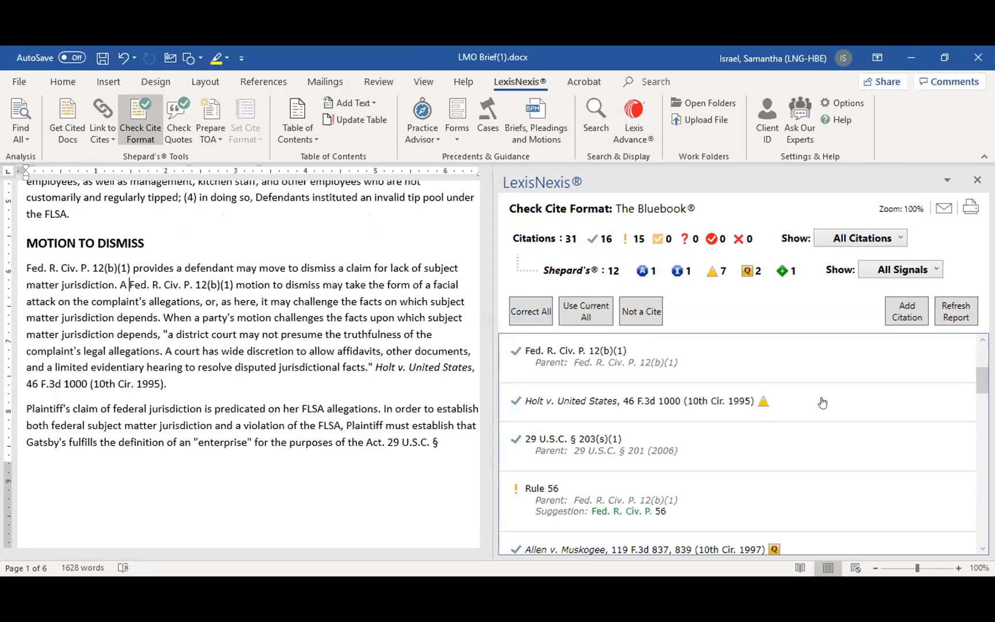
left_click_drag(975, 383, 973, 350)
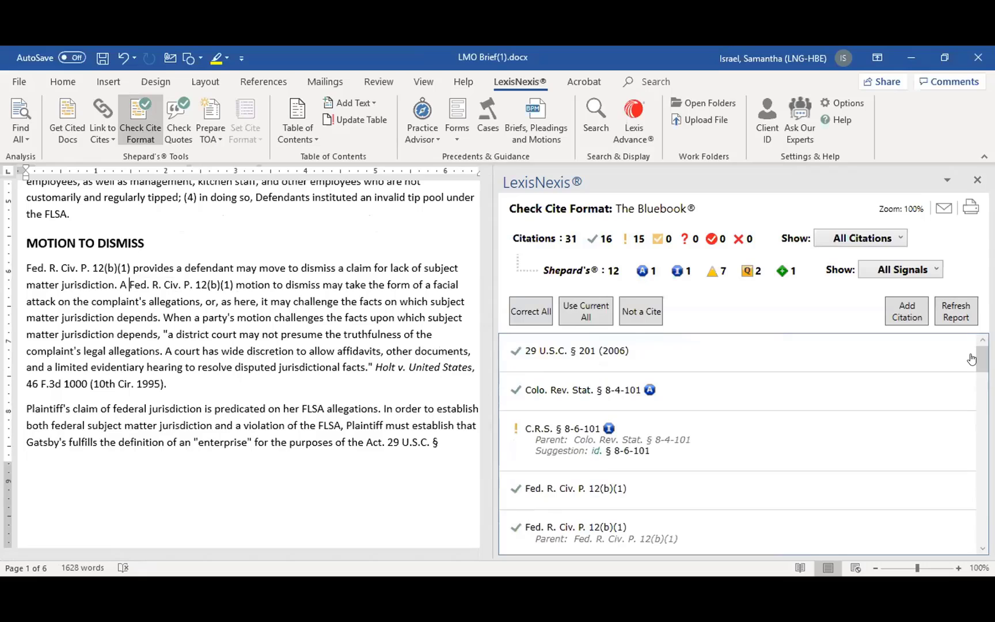
left_click(977, 180)
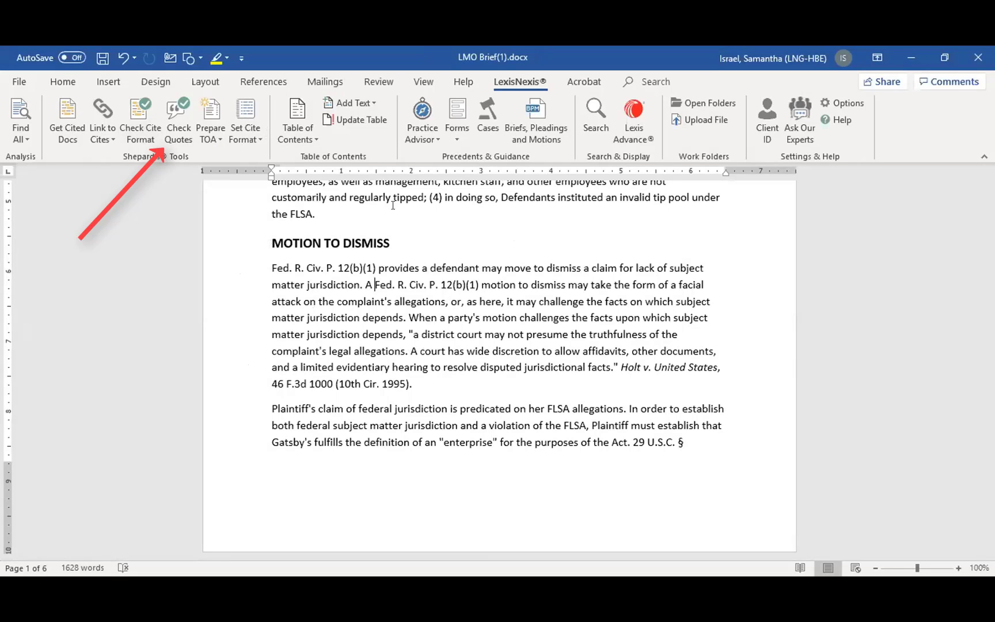
Check the brief's quotations and update the one cited to 46 F.3d 1000 with the version that marks changes to the source text
left_click(180, 127)
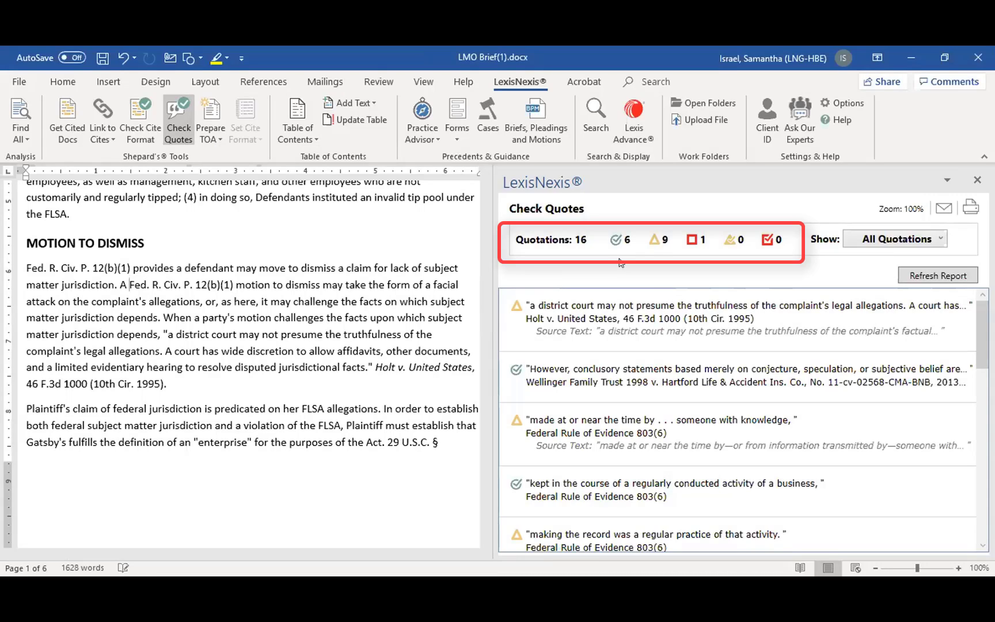
mouse_move(653, 240)
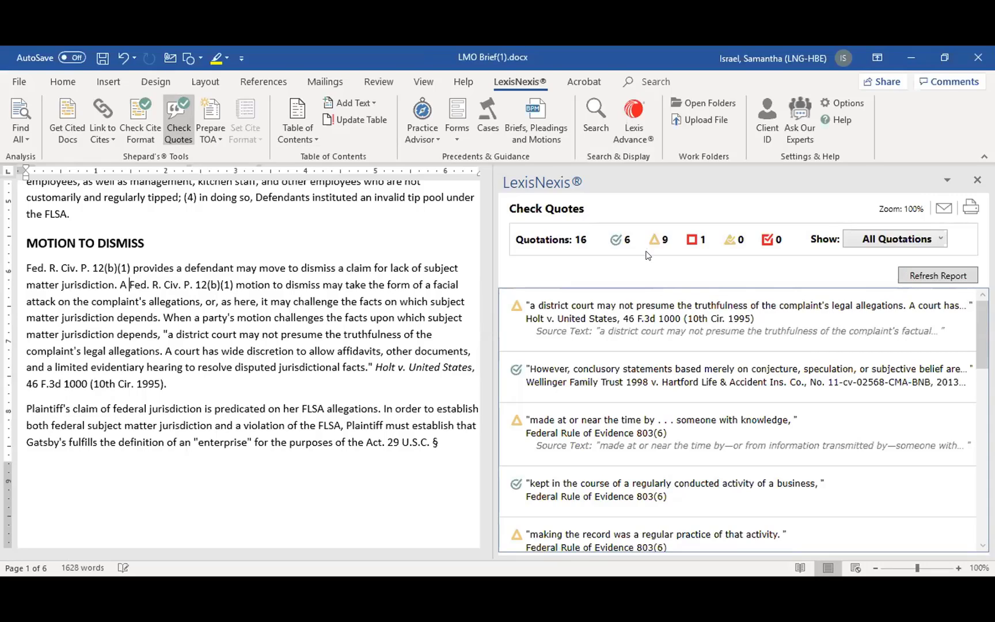
left_click(633, 314)
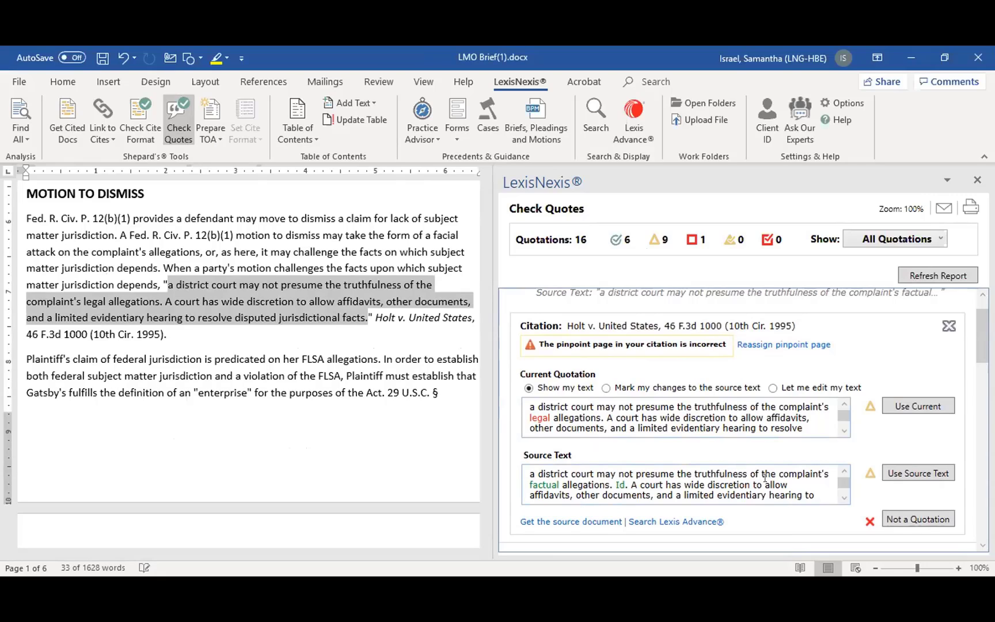
left_click(912, 473)
left_click(814, 392)
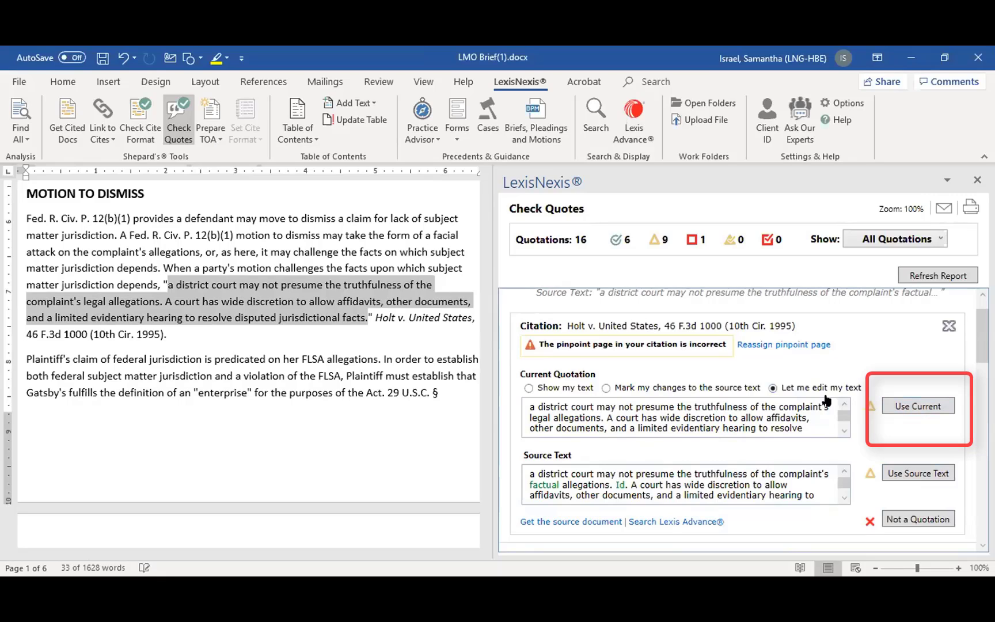
left_click(715, 390)
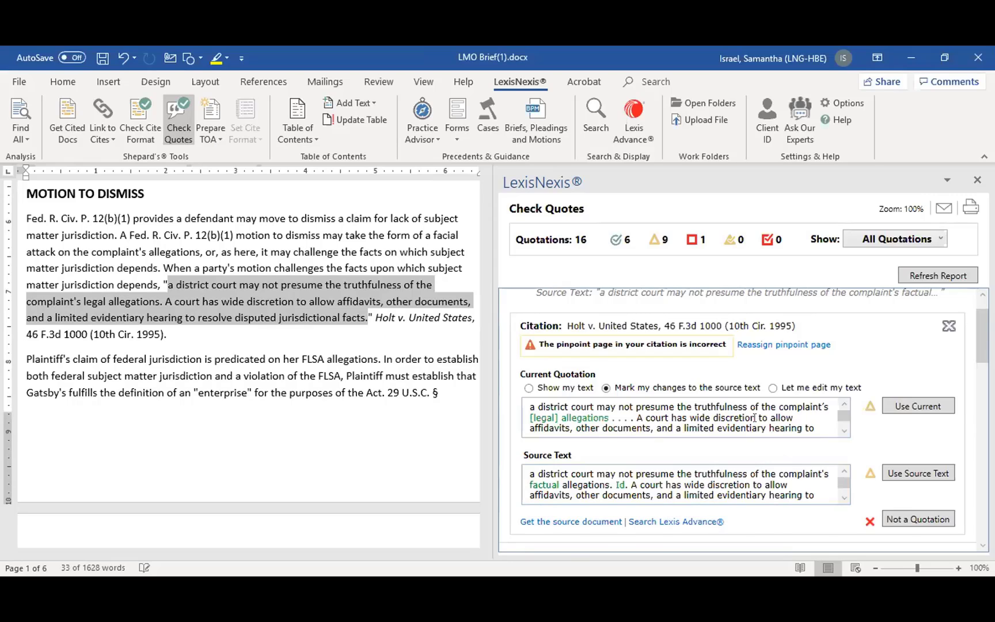
left_click(914, 410)
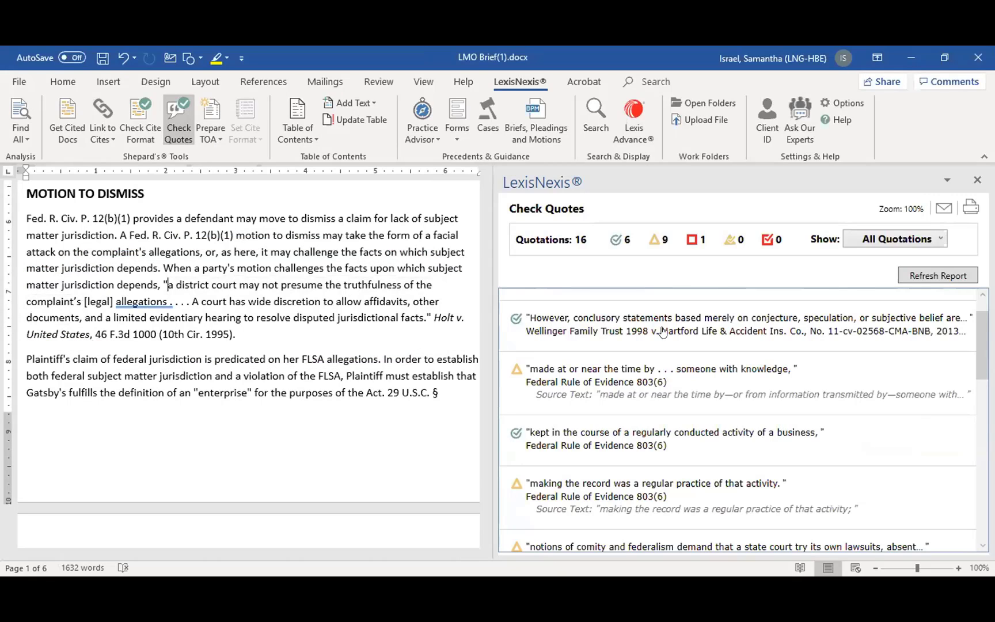
left_click(977, 180)
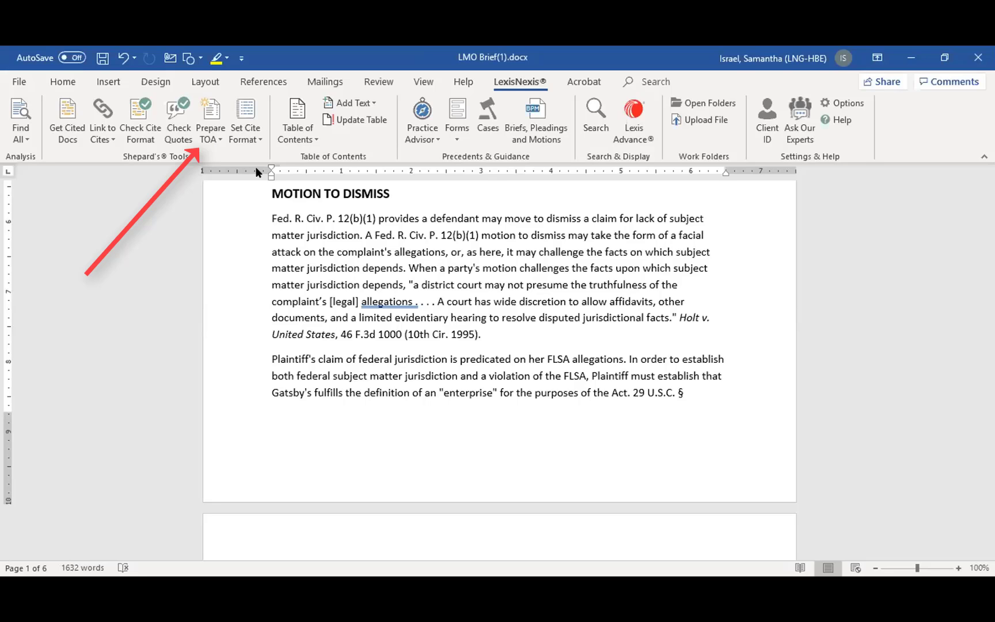
Prepare the Table of Authorities and customize its layout to case and statute headings with a Rules heading included
left_click(212, 114)
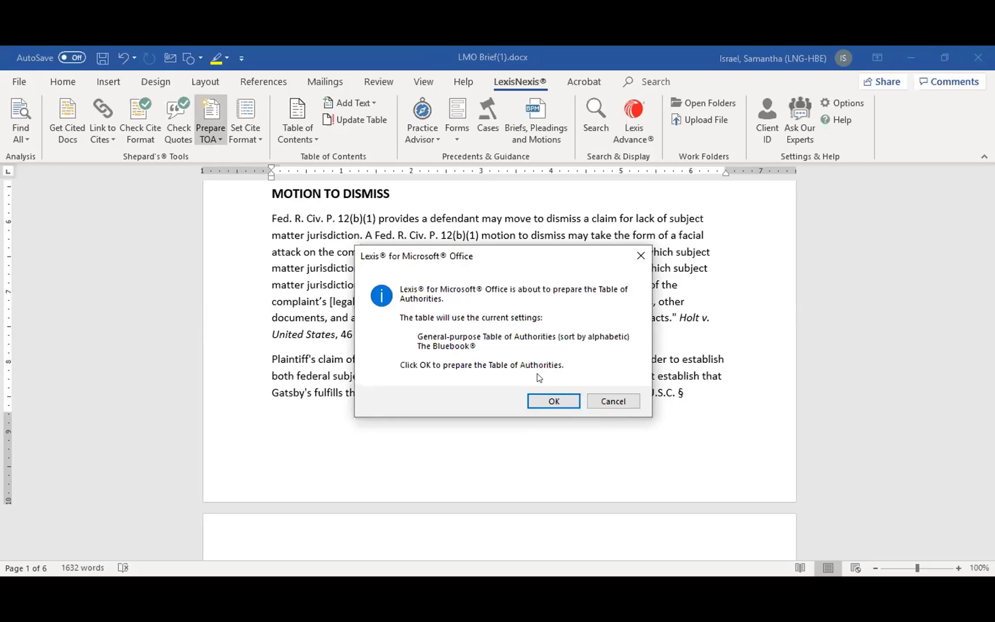
left_click(553, 401)
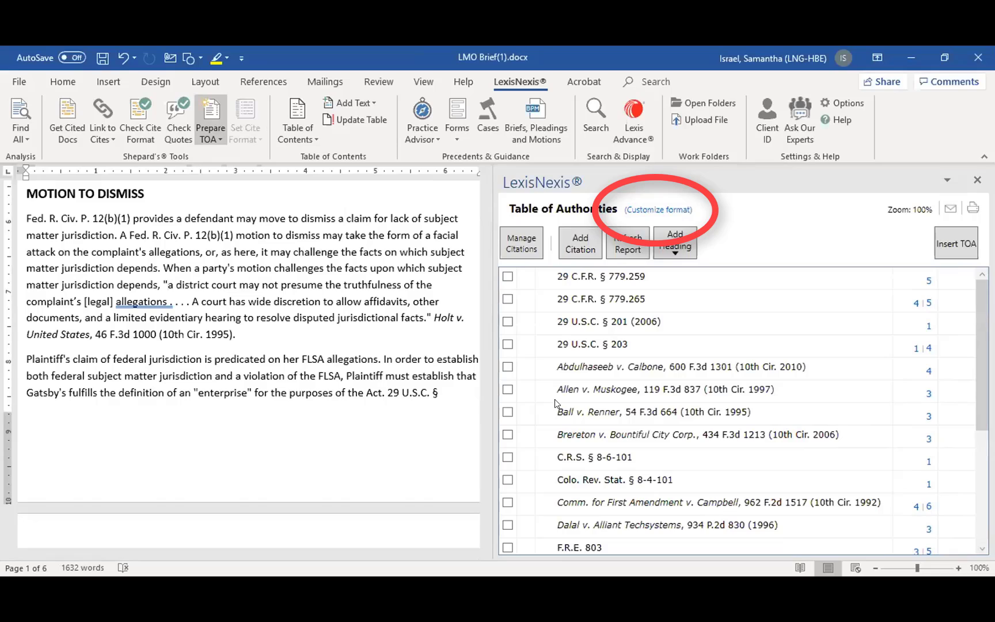
left_click(681, 212)
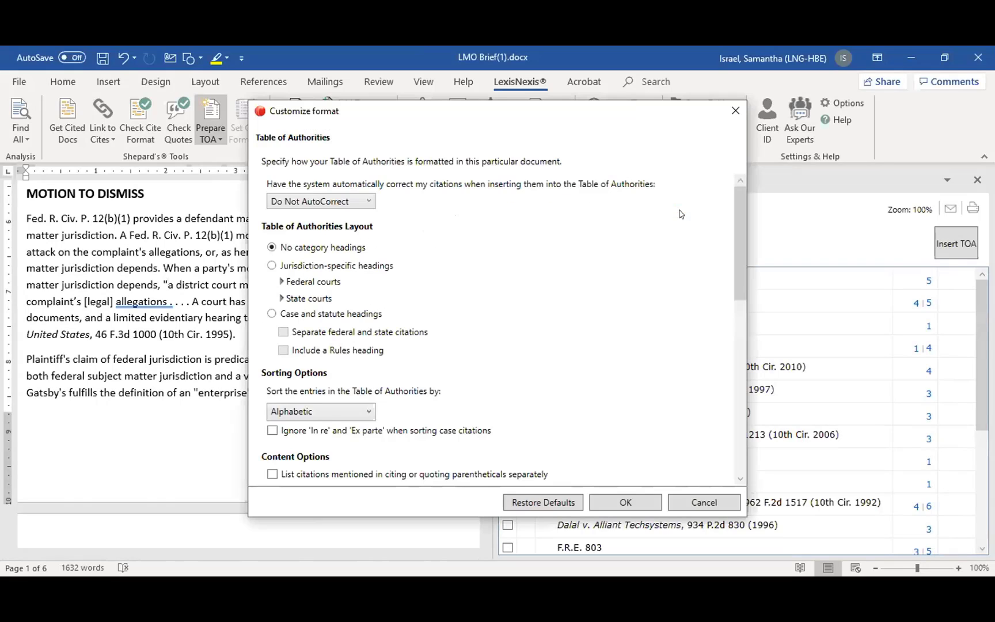
scroll(636, 255, "down", 3)
scroll(637, 256, "up", 3)
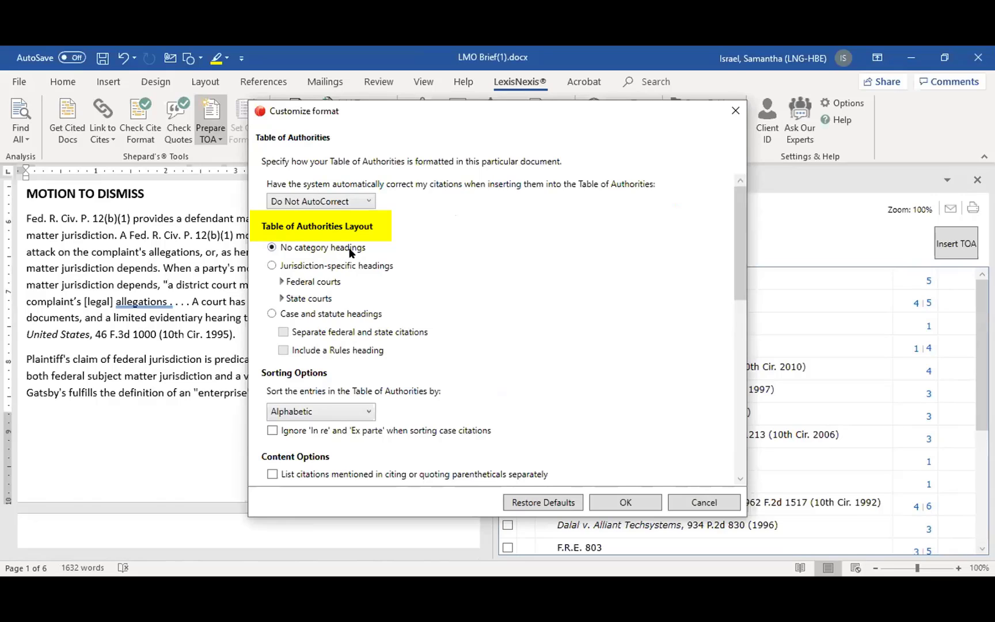
left_click(364, 316)
left_click(364, 353)
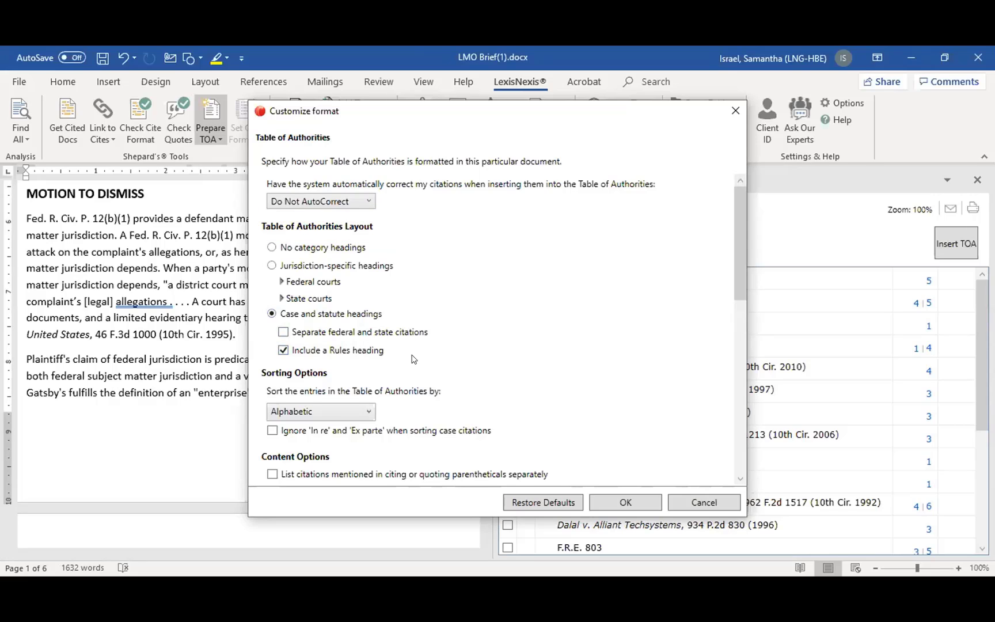
scroll(410, 357, "down", 4)
scroll(413, 359, "down", 6)
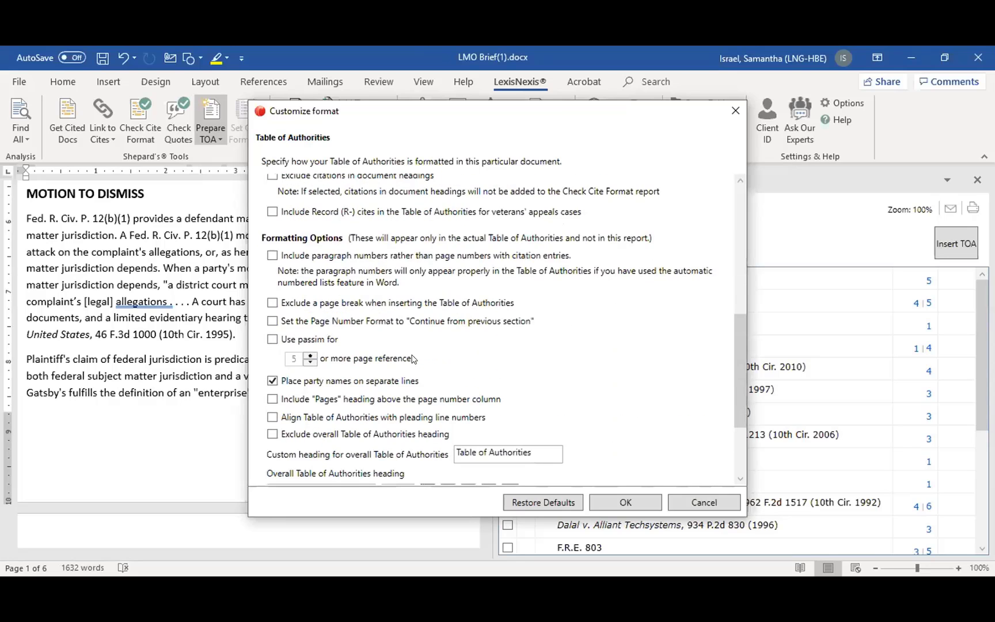
scroll(412, 358, "up", 8)
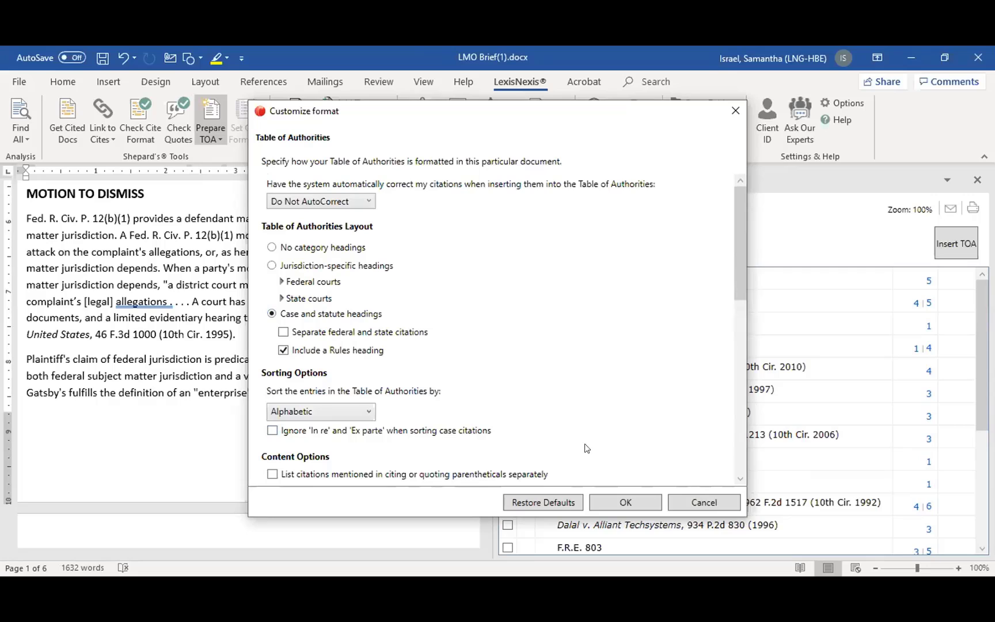
left_click(625, 503)
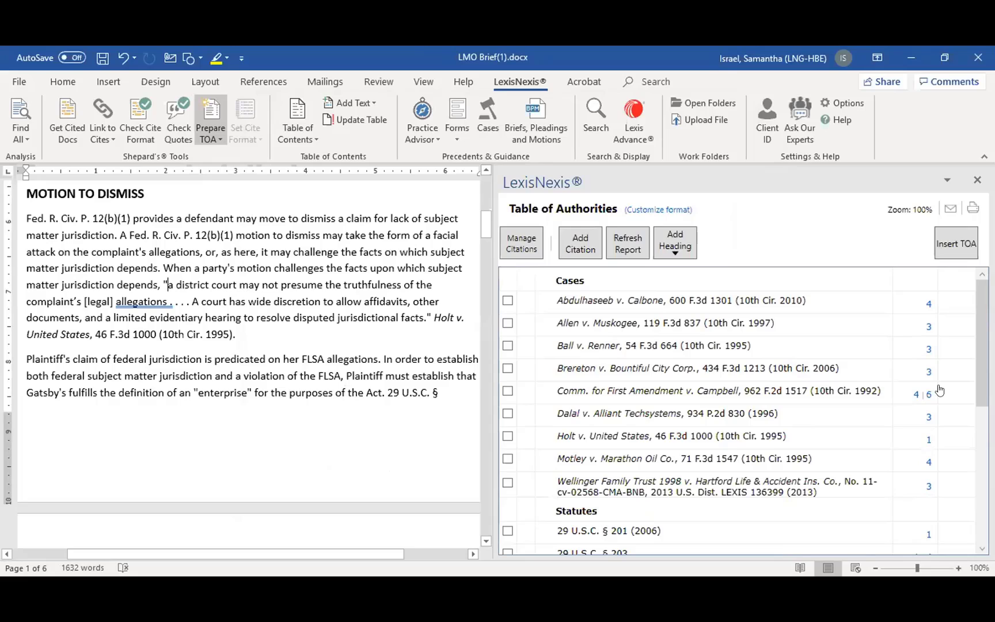
Move the 600 F.3d 1301 (10th Cir. 2010) case one position down in the Table of Authorities' Cases list
left_click_drag(982, 349, 950, 318)
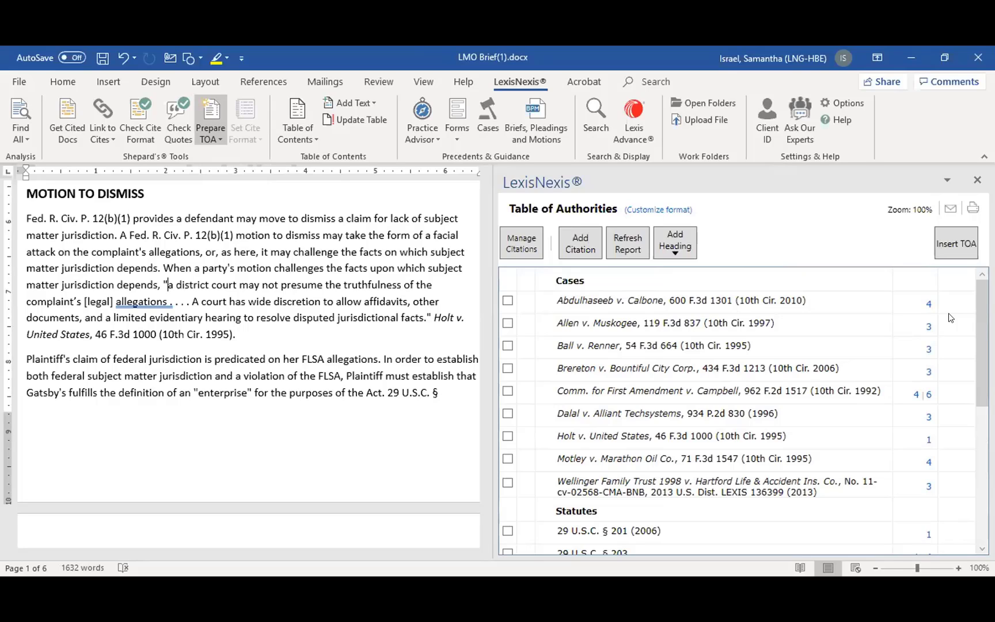
left_click(821, 298)
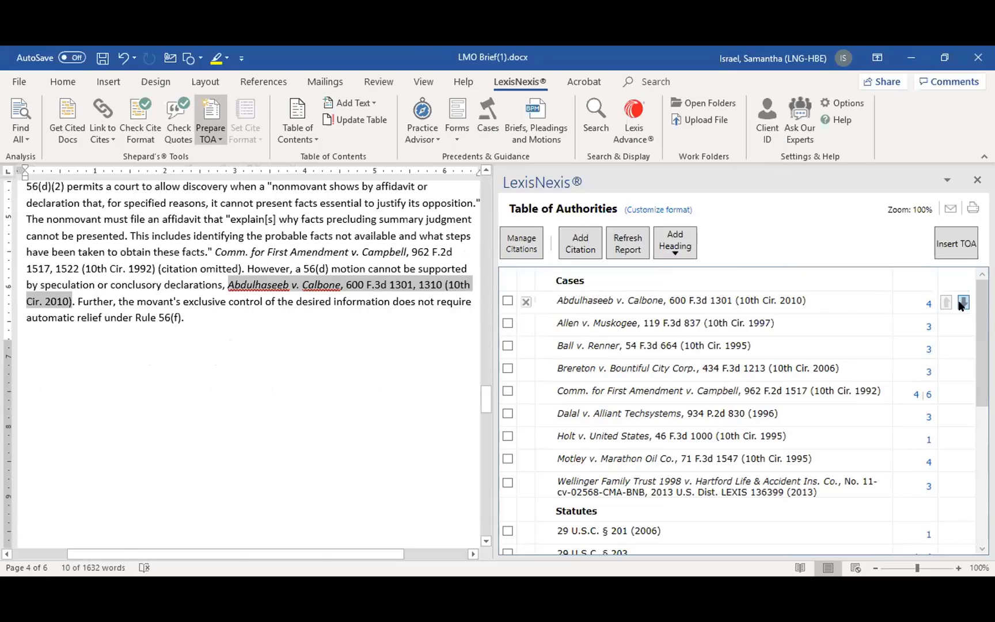
left_click(962, 304)
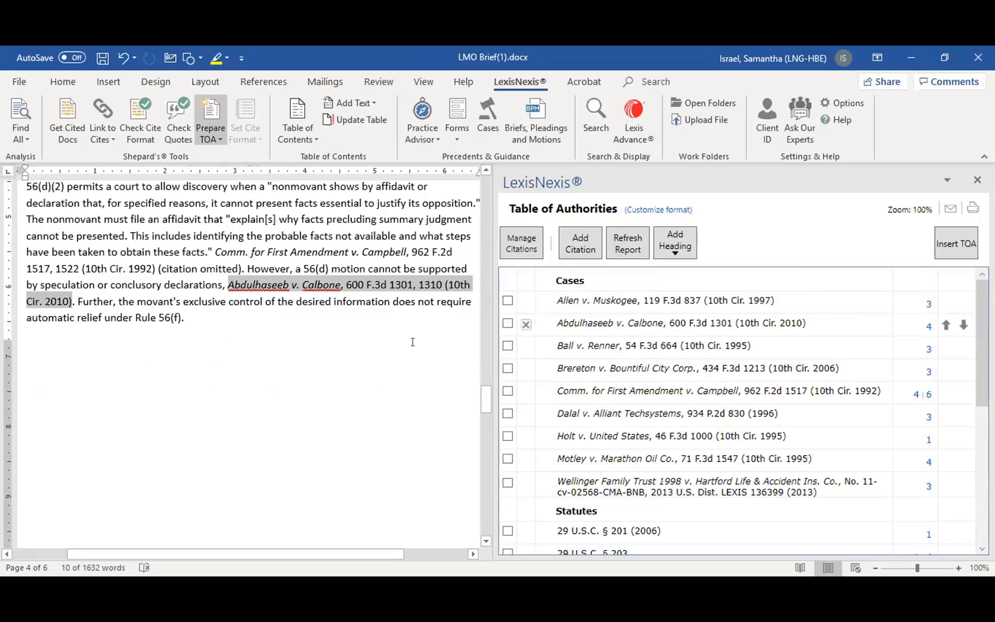
Delete the typed TABLE OF AUTHORITIES heading at the document's start and insert the prepared Table of Authorities in its place
scroll(412, 342, "up", 15)
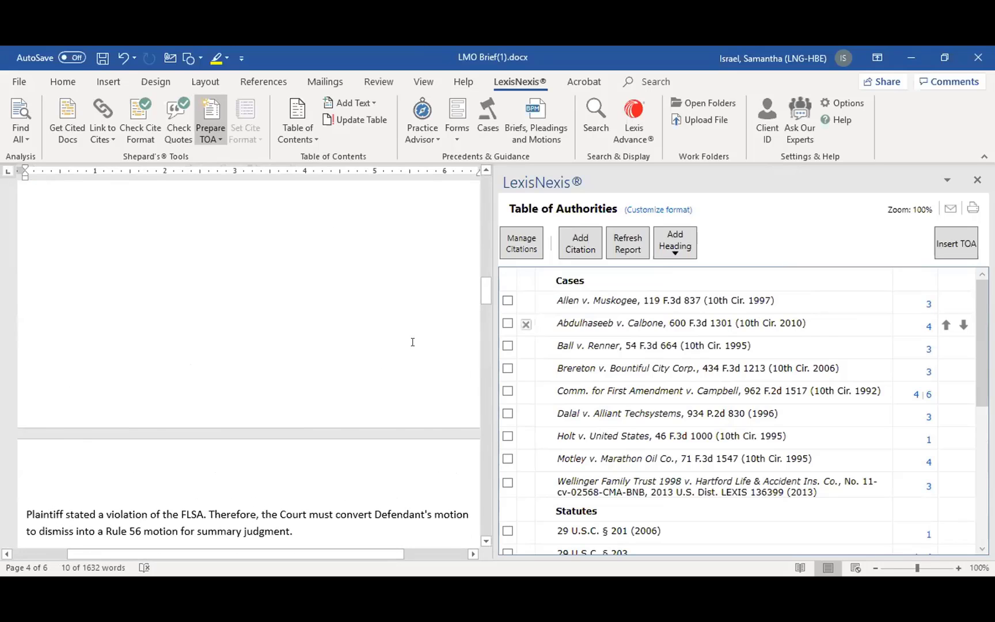
scroll(412, 342, "up", 10)
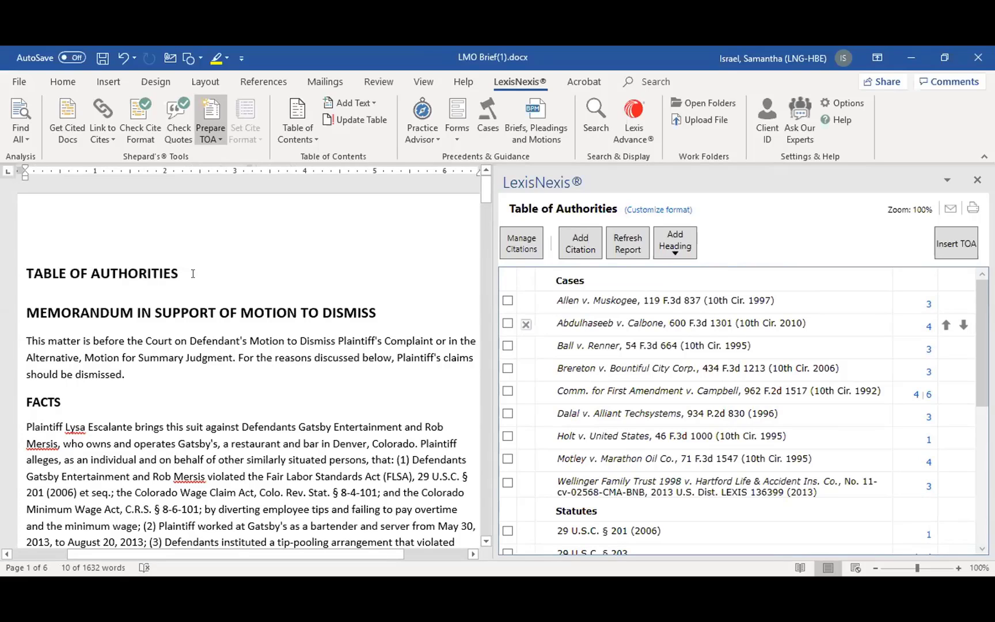
left_click_drag(191, 267, 6, 268)
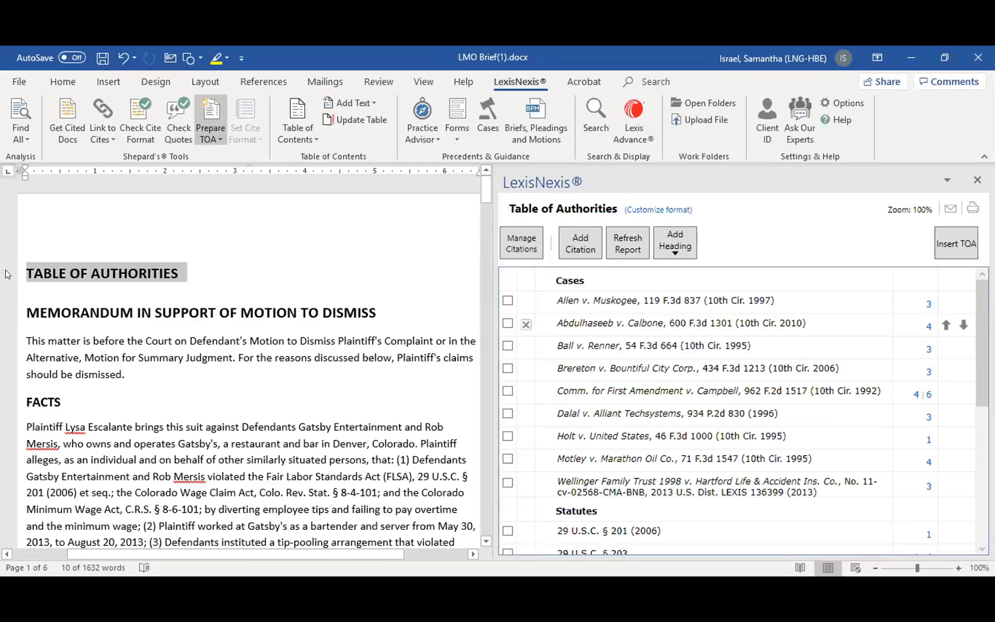
key("Delete")
key("Return")
key("Up")
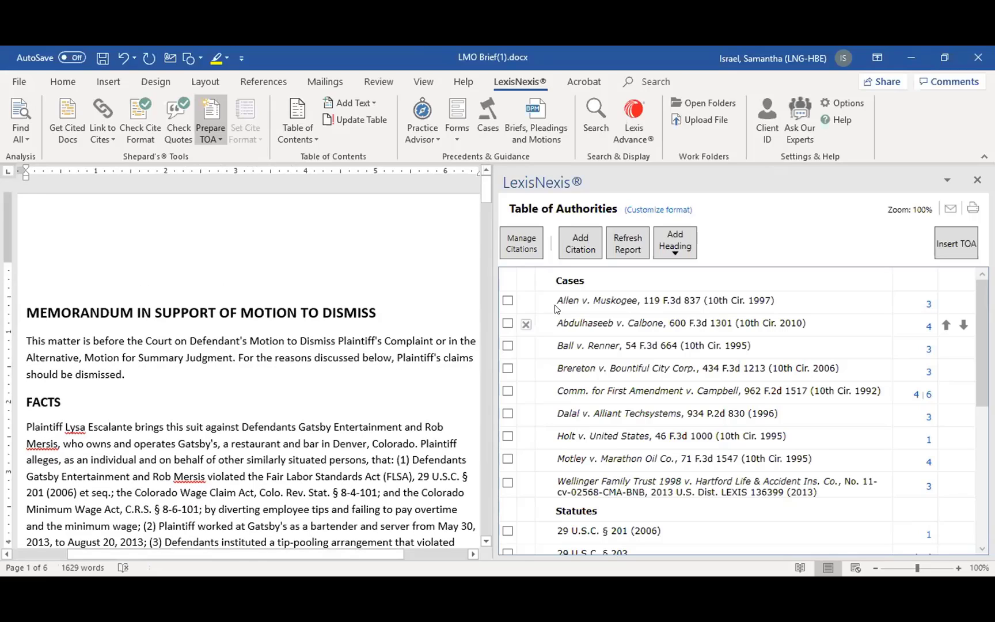
left_click(956, 245)
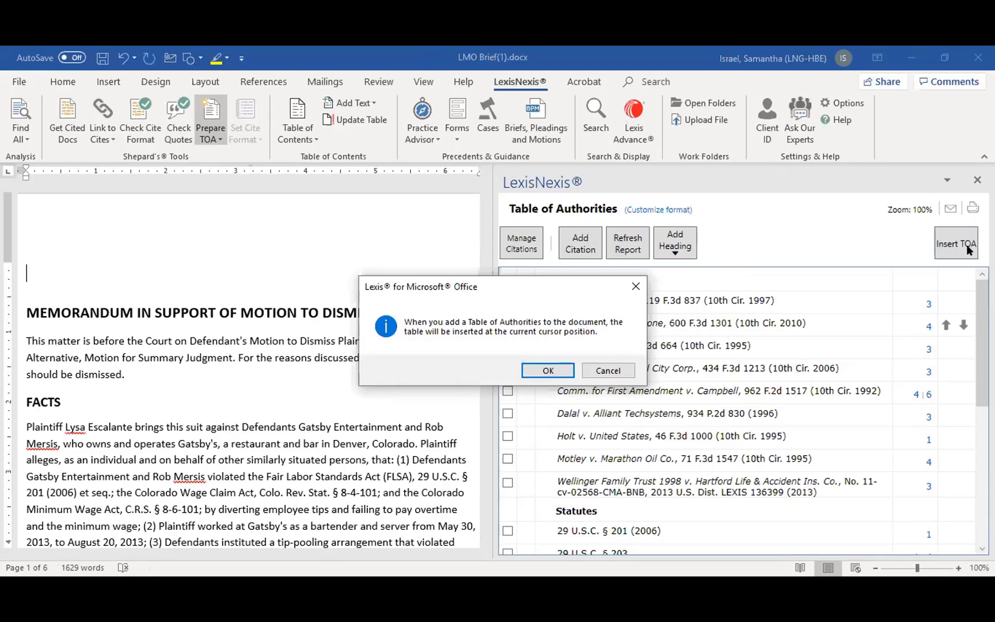
left_click(548, 370)
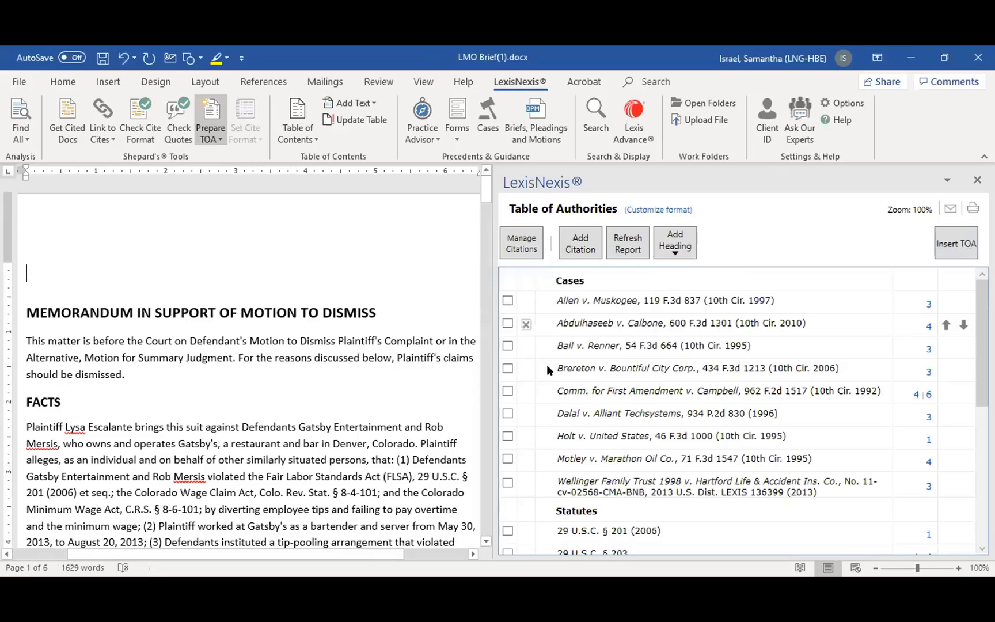